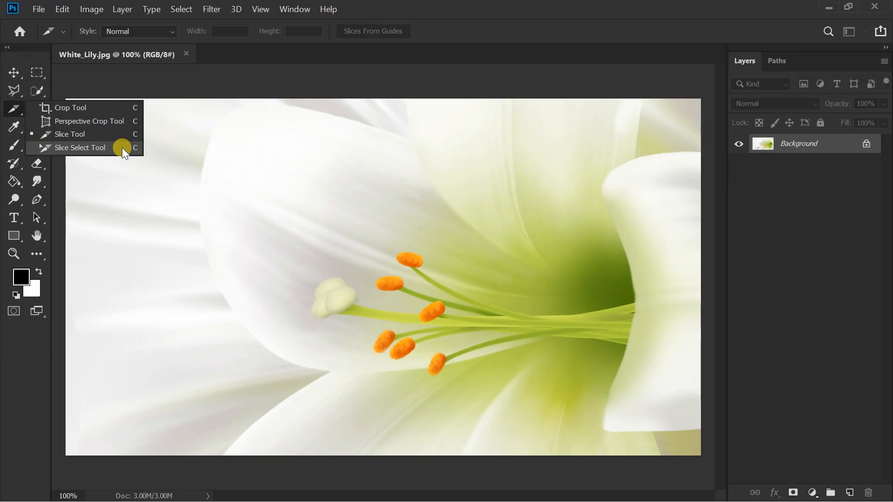
Step: Draw a rectangular slice around the orange stamens in the middle of the lily image with the Slice tool
left_click(97, 135)
left_click_drag(257, 182, 513, 399)
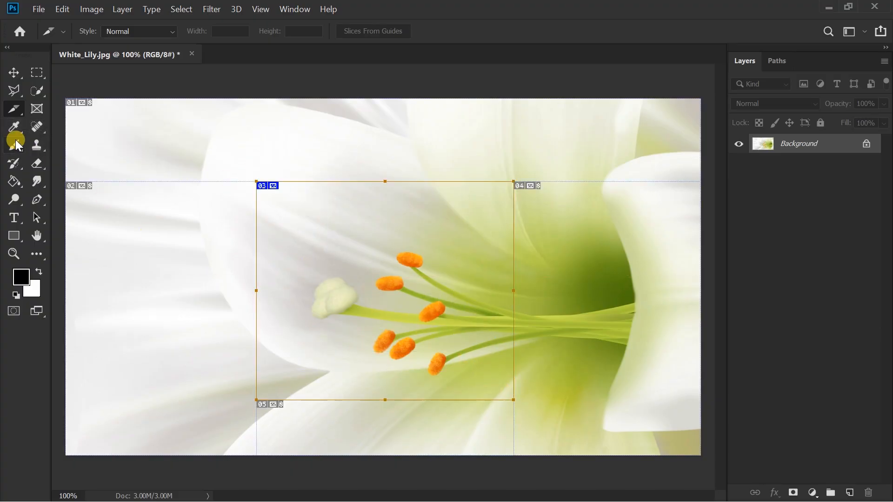
Step: Move the user slice with the Slice Select tool to the left part of the image, over the white petals
left_click(14, 108)
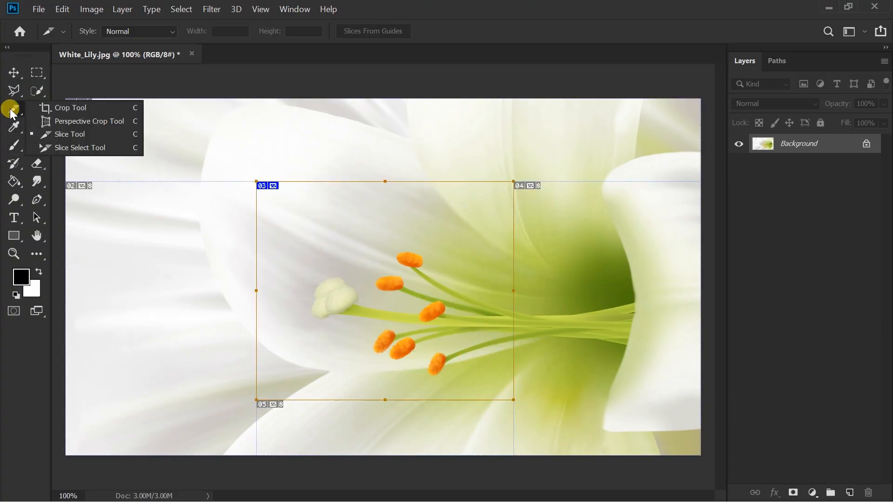
left_click(124, 147)
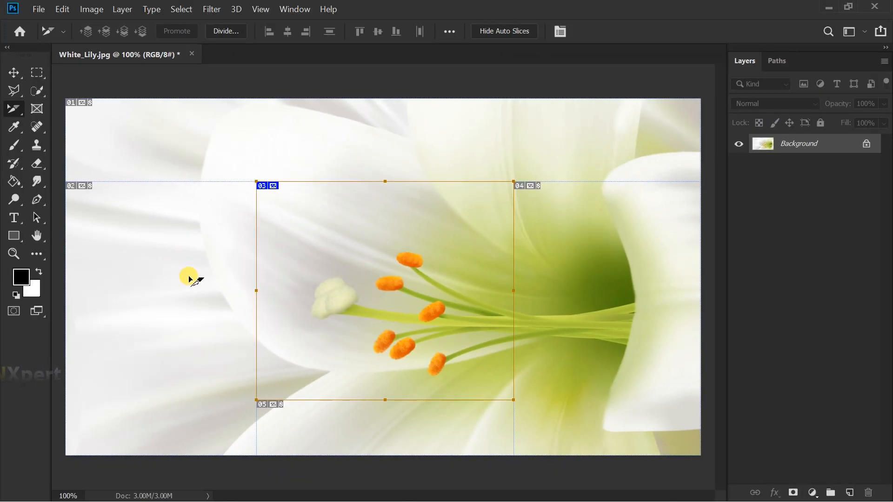
left_click(197, 131)
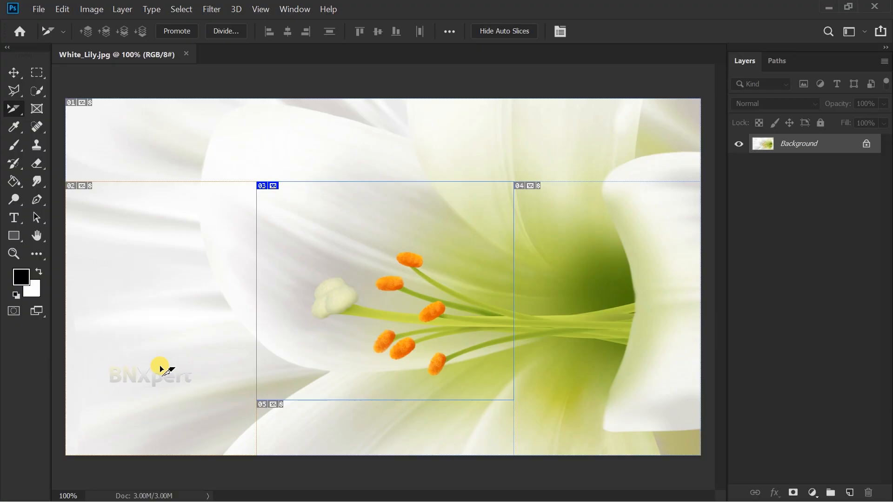
left_click_drag(347, 275, 303, 310)
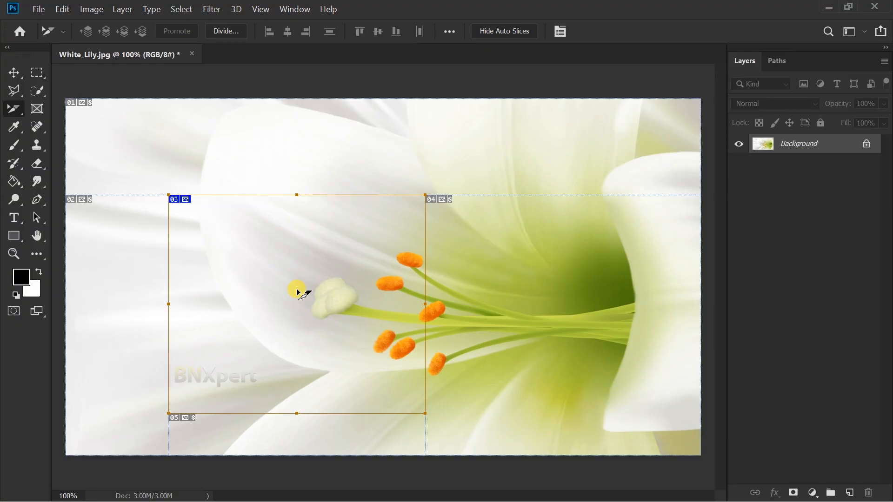
left_click_drag(298, 292, 255, 281)
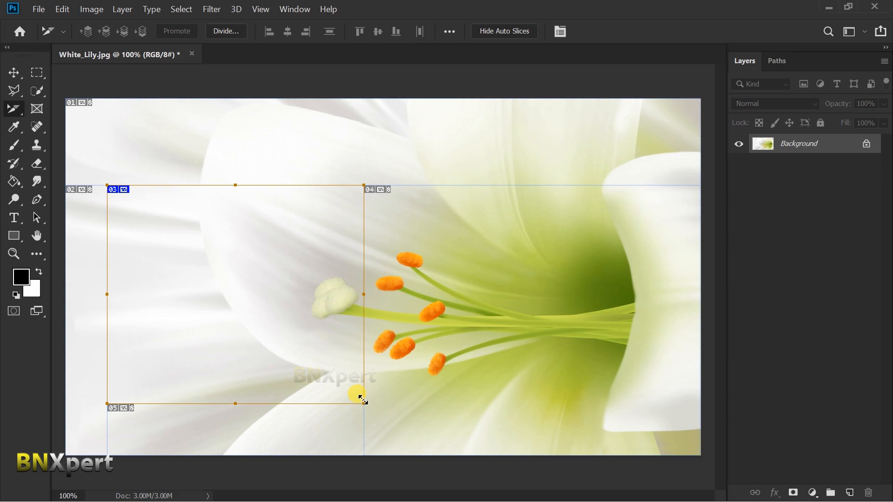
Step: Resize the user slice to about 507 by 431 pixels by adjusting its right and upper edges
mouse_move(362, 398)
left_mouse_down()
mouse_move(201, 350)
mouse_move(379, 403)
left_mouse_up()
left_click_drag(382, 294, 363, 292)
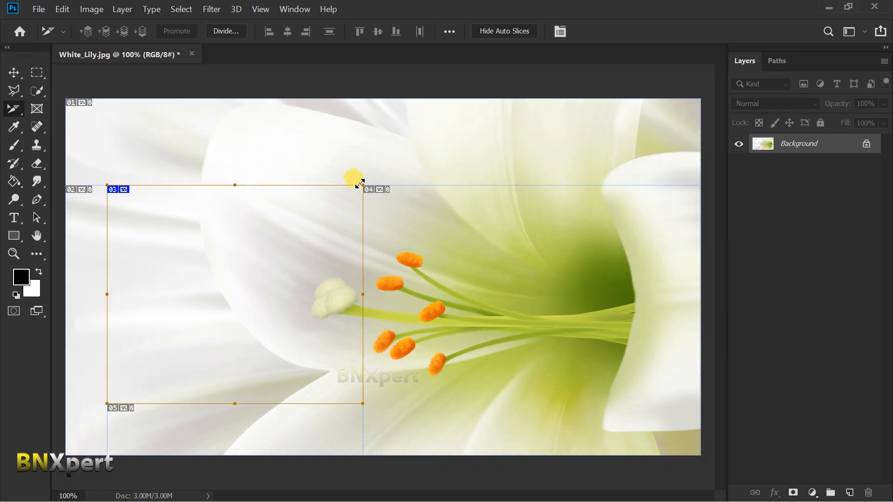
left_click_drag(363, 185, 343, 203)
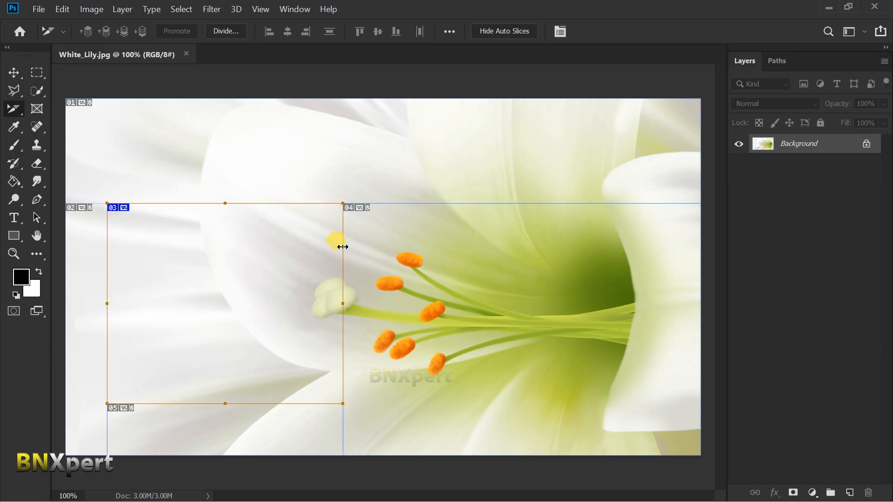
Step: Promote auto slice 04, covering the stamens and the green flower centre, to a user slice and save the image
left_click(480, 319)
left_click(535, 343)
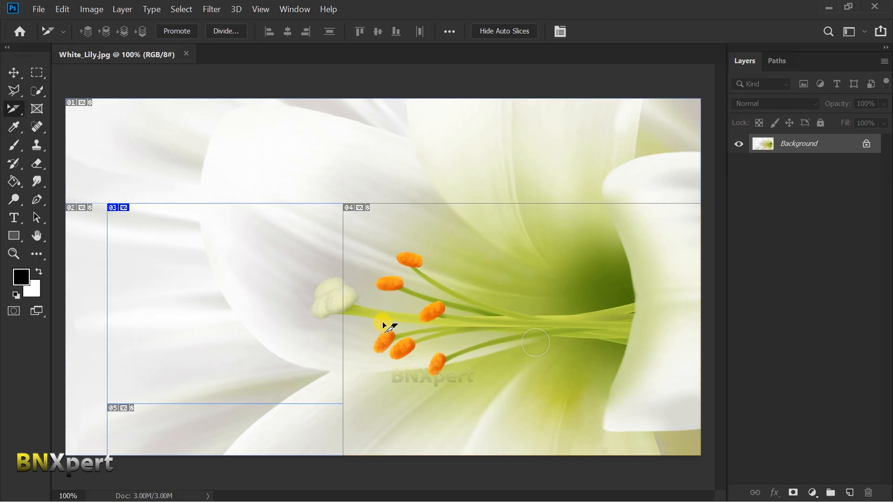
left_click(233, 308)
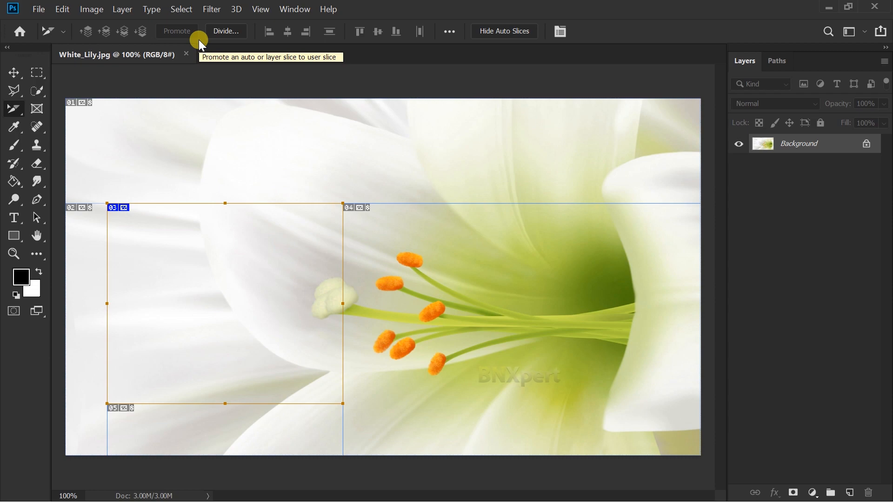
left_click(454, 281)
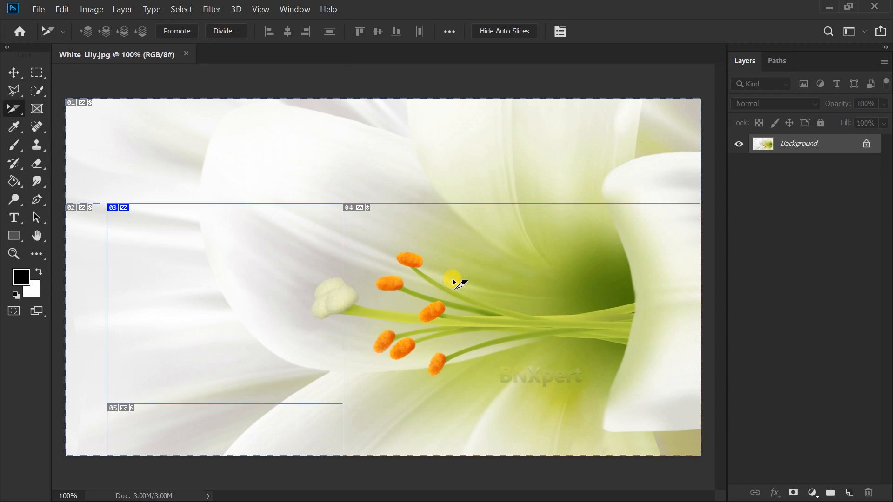
left_click(190, 33)
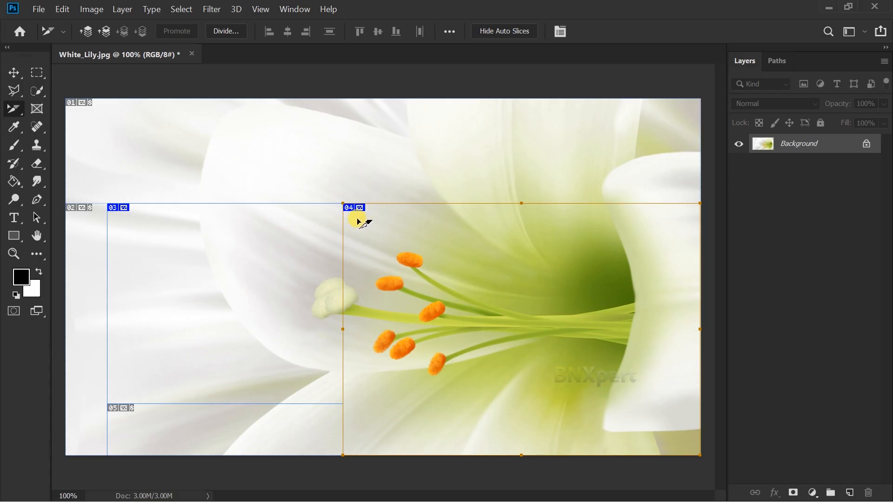
key("ctrl+s")
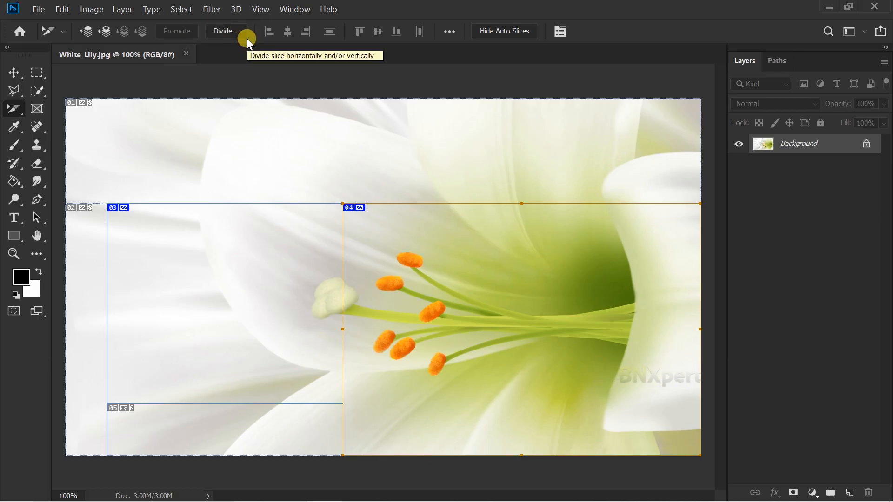
Step: Divide slice 03 horizontally into 2 evenly spaced slices down and vertically into 3 slices across
left_click(217, 267)
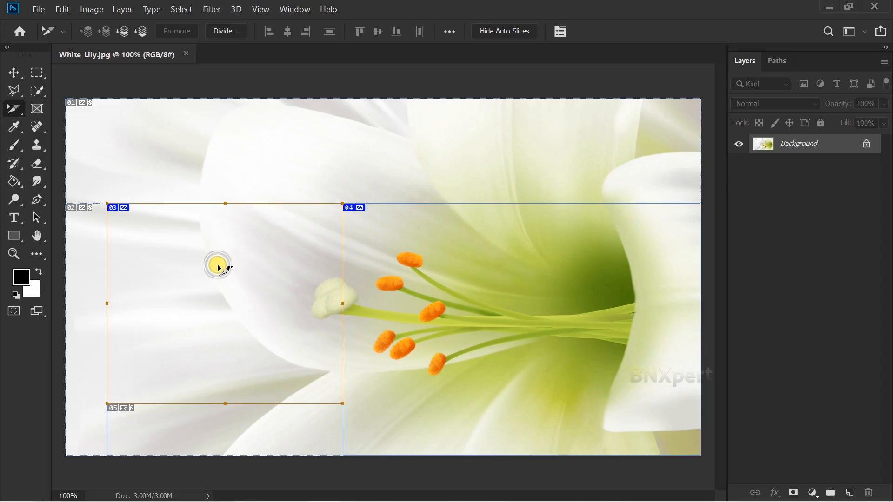
left_click(222, 30)
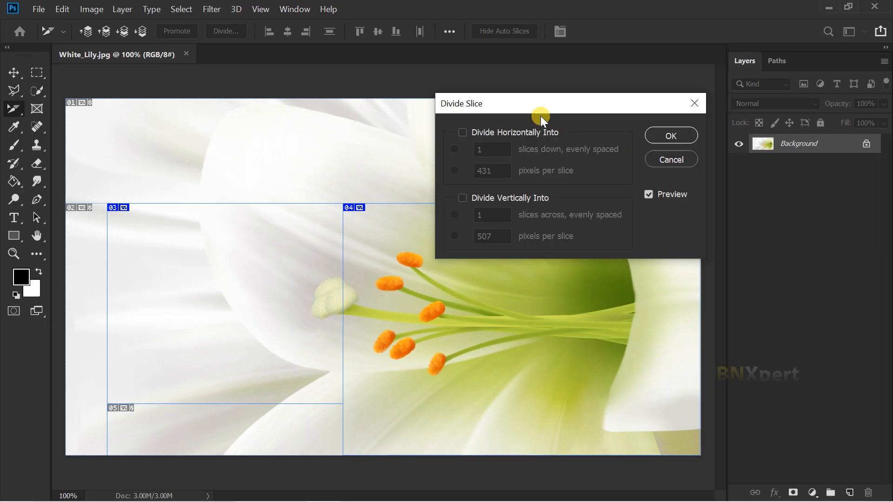
left_click(463, 133)
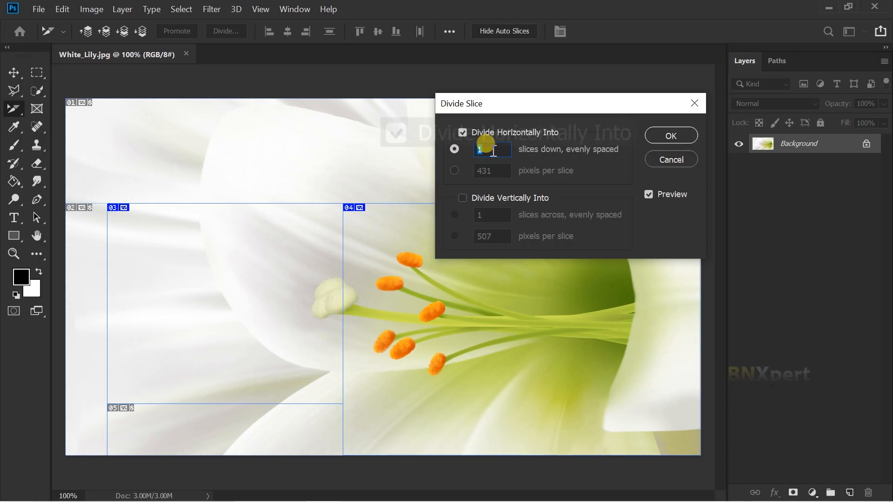
type("2")
left_click(465, 196)
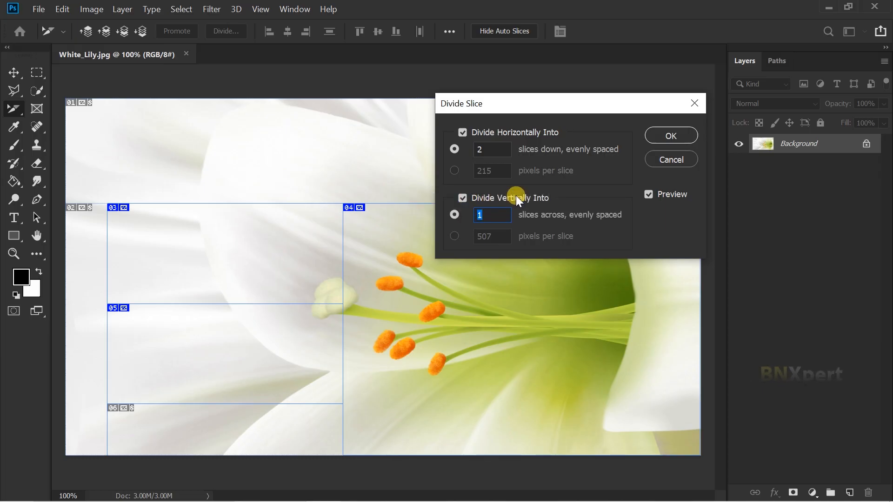
type("3")
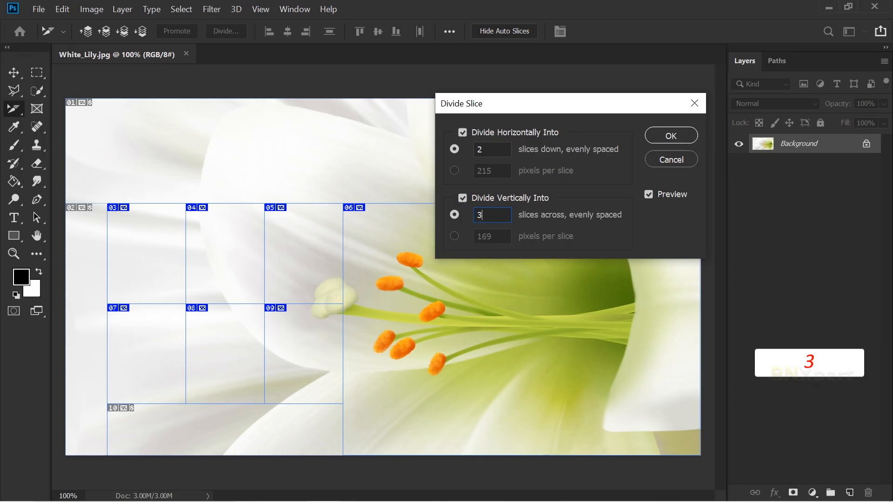
left_click(661, 136)
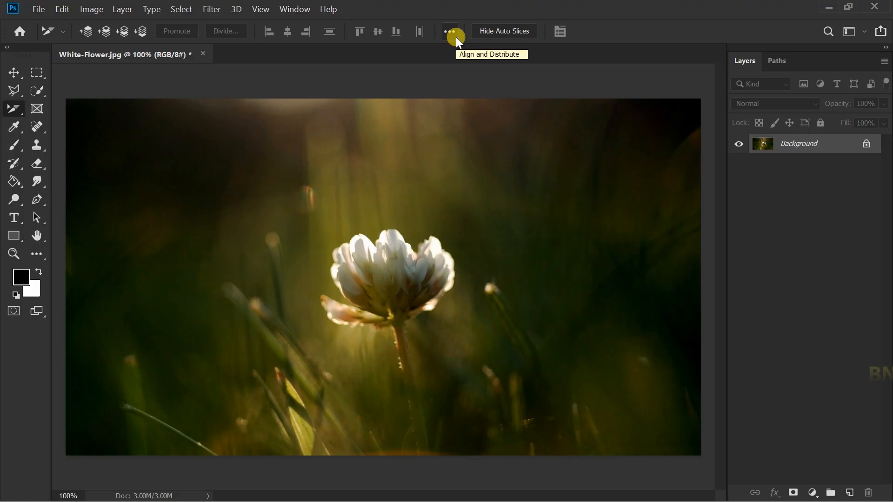
Step: Draw two slices in White-Flower.jpg, a taller one left of the flower and one lower on its right
right_click(17, 109)
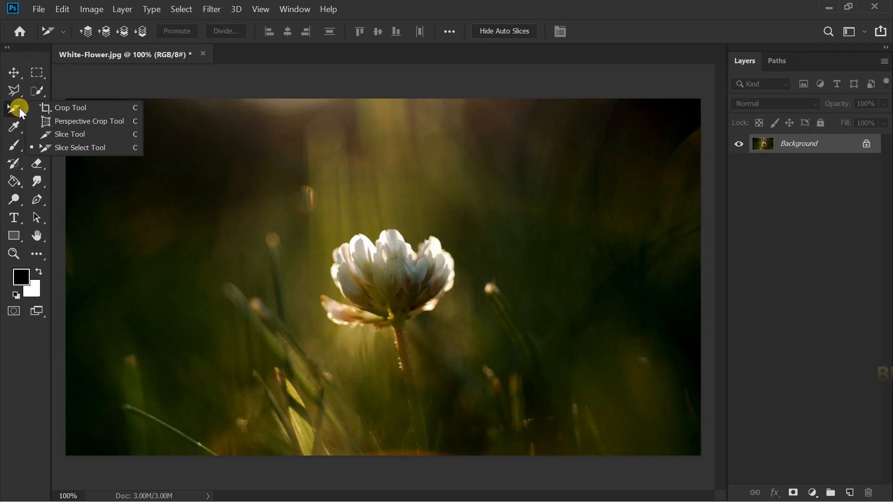
left_click(54, 134)
left_click_drag(177, 218, 320, 405)
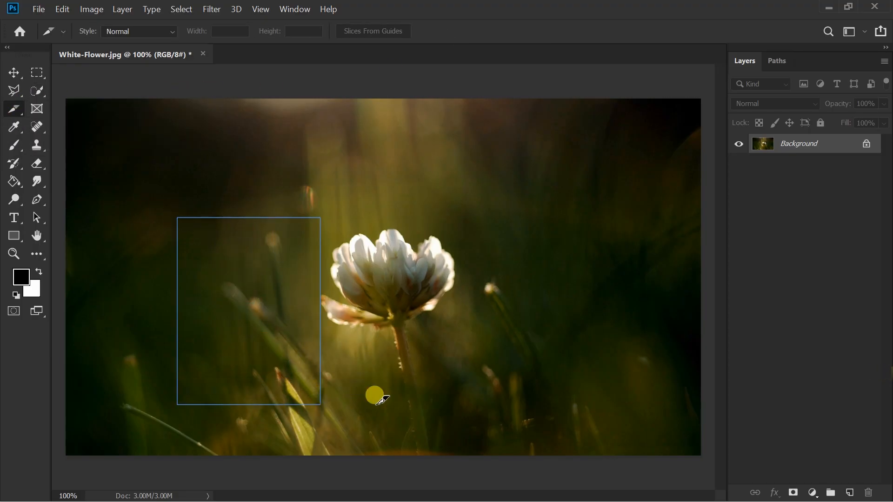
left_click_drag(521, 374, 598, 437)
Step: Select both user slices beside the flower together with the Slice Select tool
left_click_drag(14, 110, 80, 148)
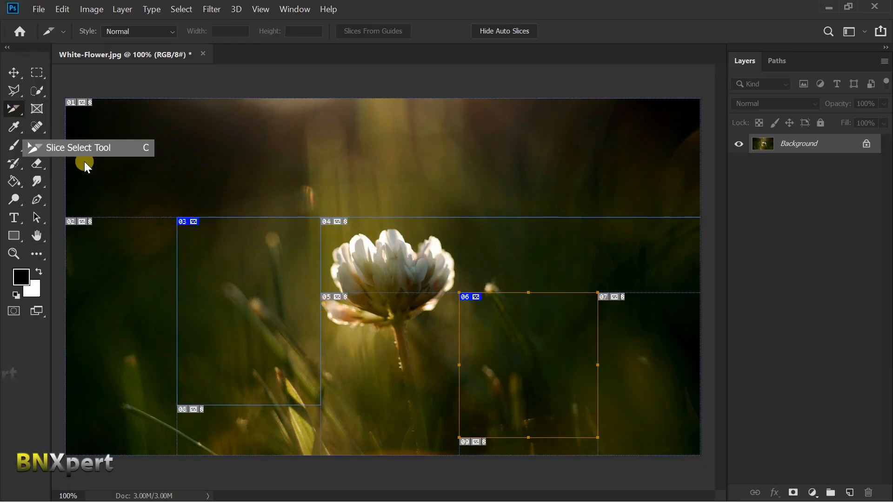
left_click(240, 280)
left_click(522, 366, "shift")
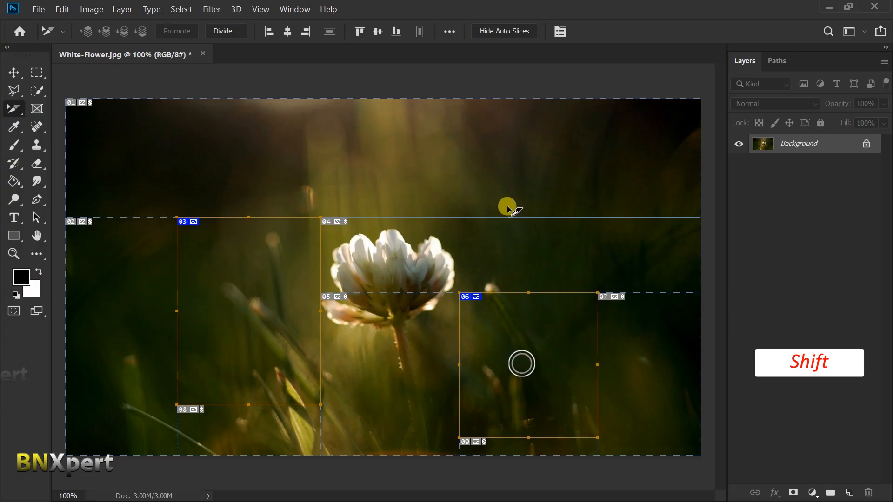
Step: Align the top edges of the two selected slices and undo the alignment
left_click(449, 31)
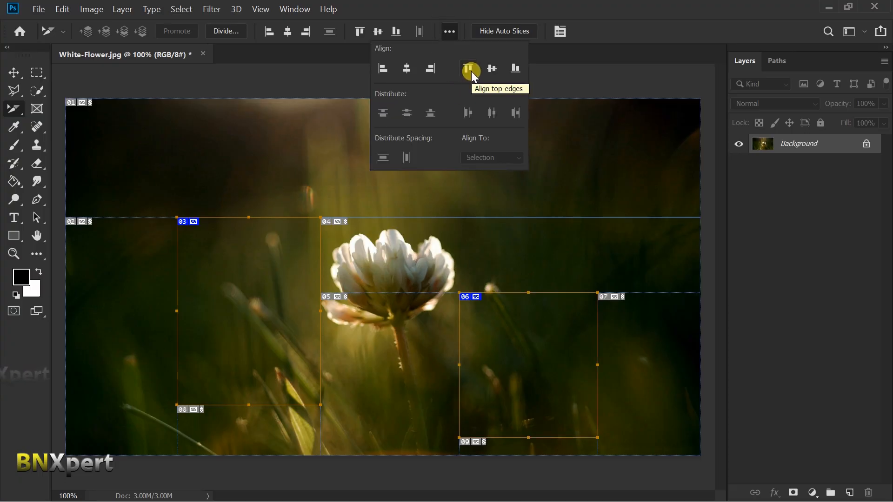
left_click(471, 71)
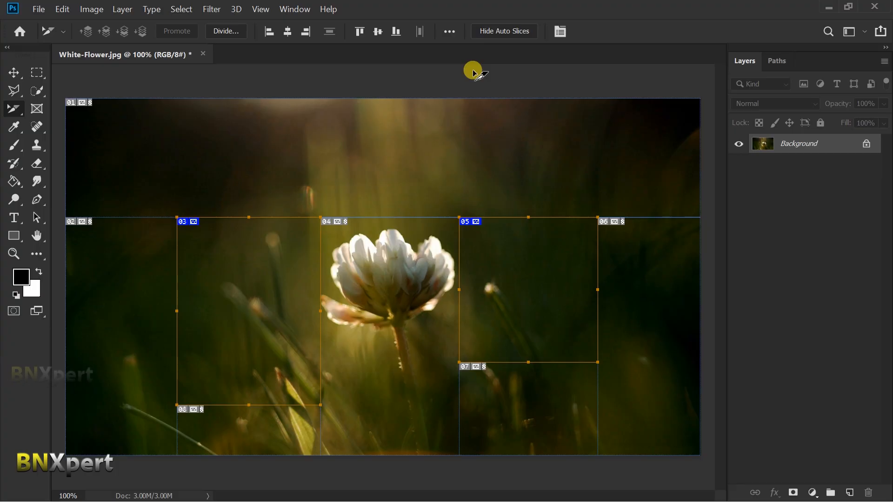
key("ctrl+z")
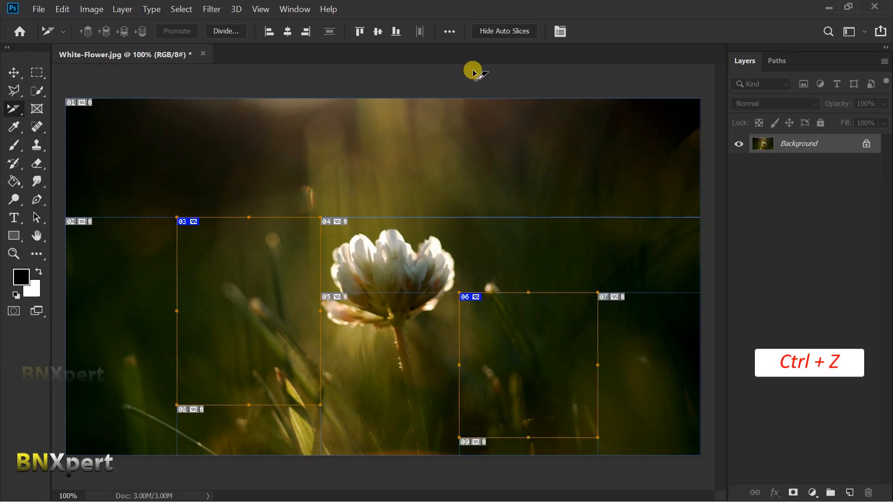
Step: Align the right edges of the two selected slices
left_click(450, 32)
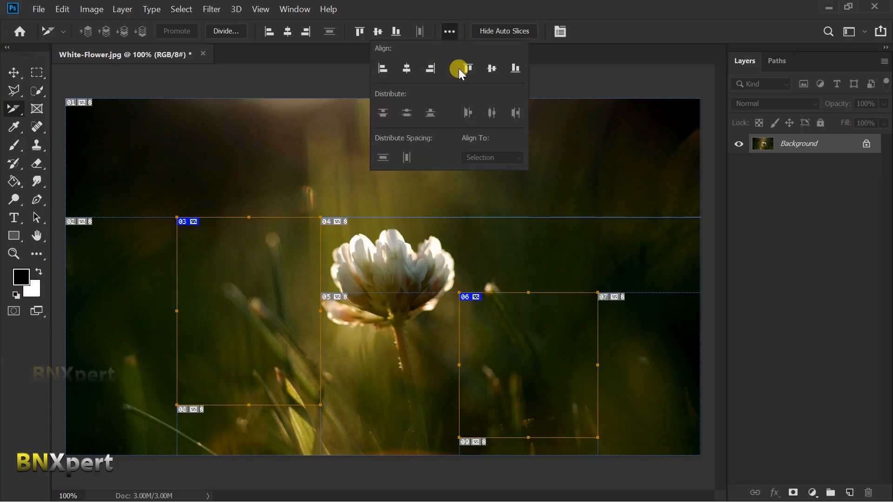
left_click(432, 73)
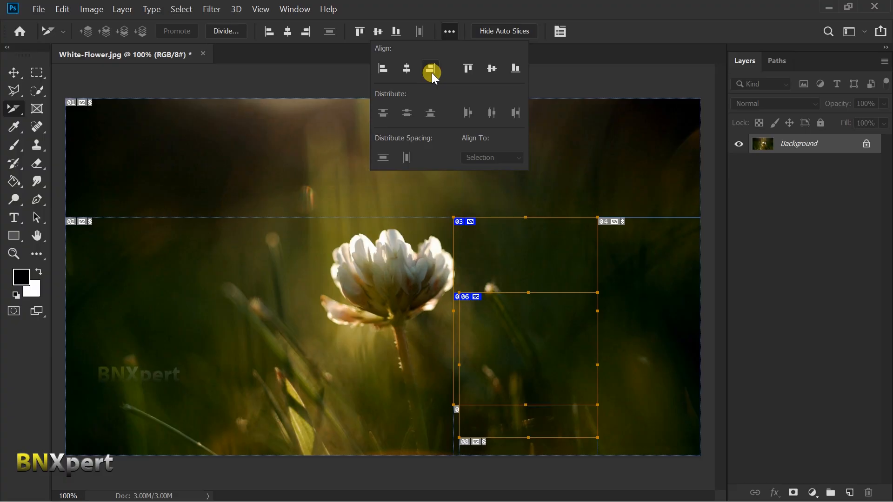
left_click(465, 5)
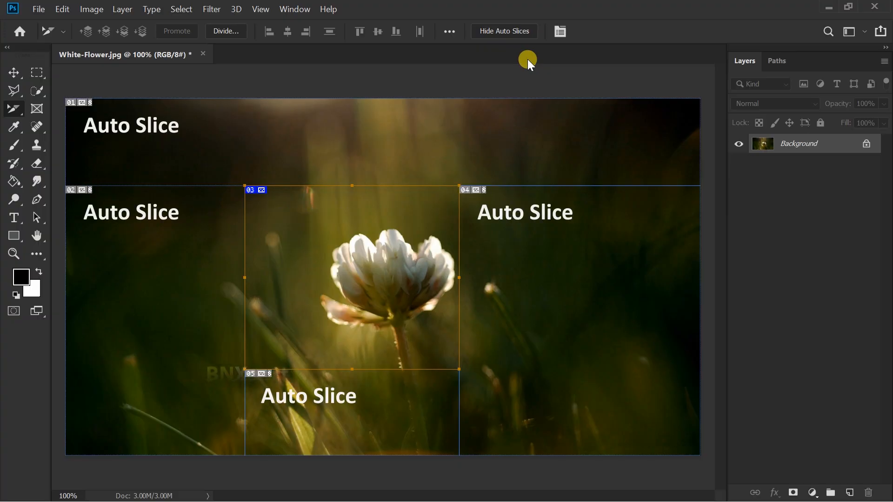
Step: Hide the auto slices around the flower's user slice and show them again
left_click(505, 33)
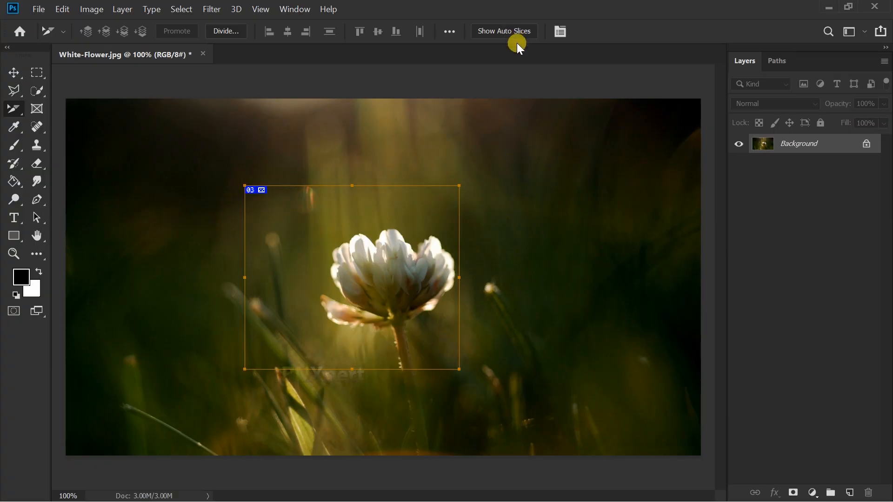
left_click(515, 32)
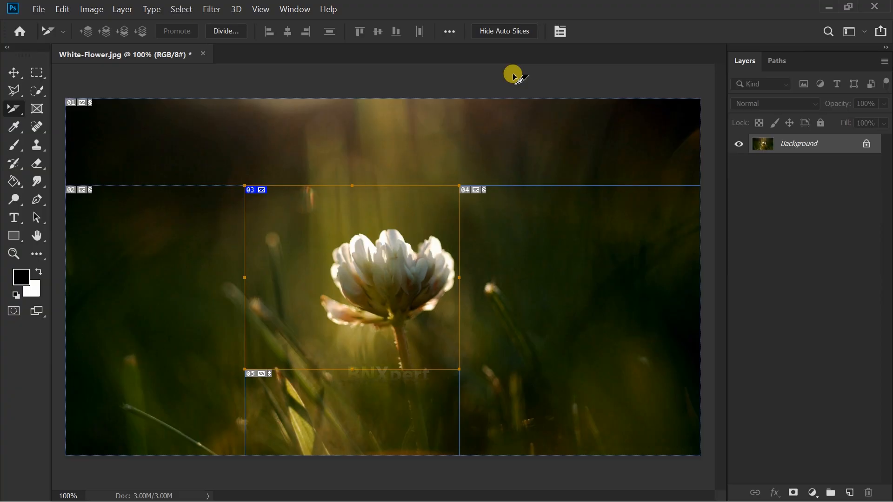
Step: Delete the user slice framing the white flower
left_click(336, 297)
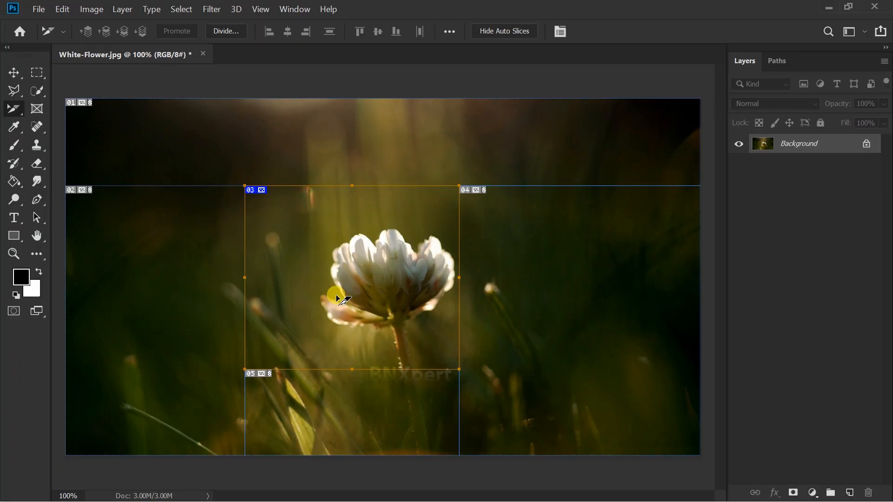
key("Delete")
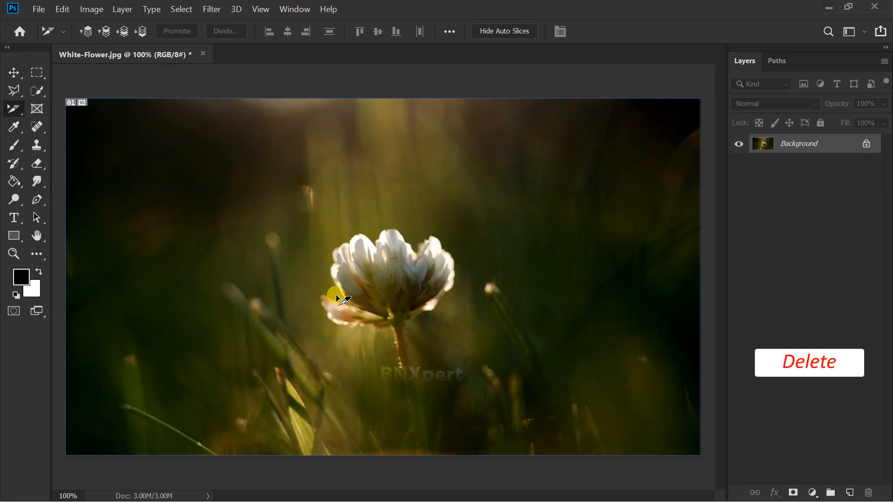